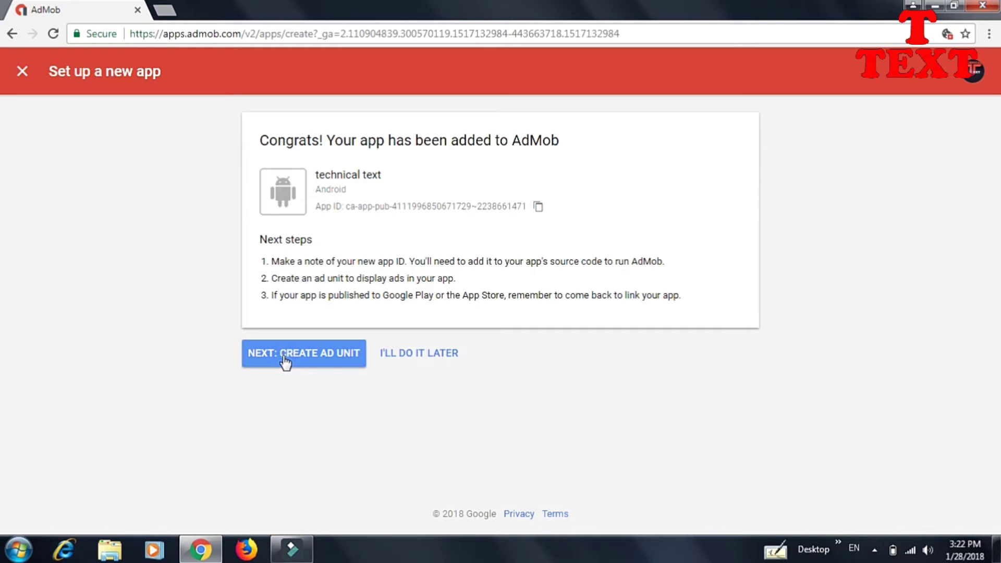
Create a Banner ad unit named "my banner" for the technical text app and finish to the ad units list
click(284, 360)
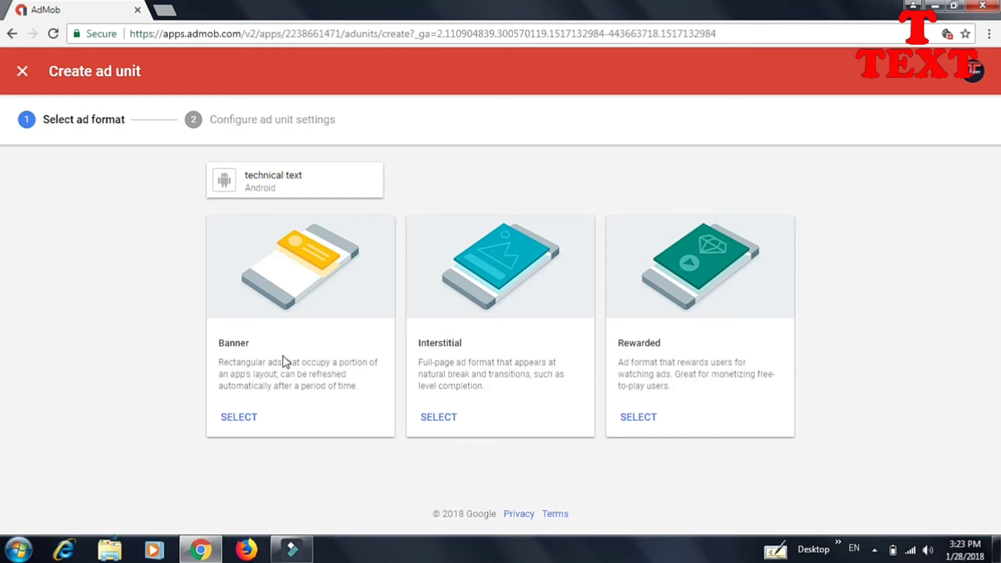
click(244, 419)
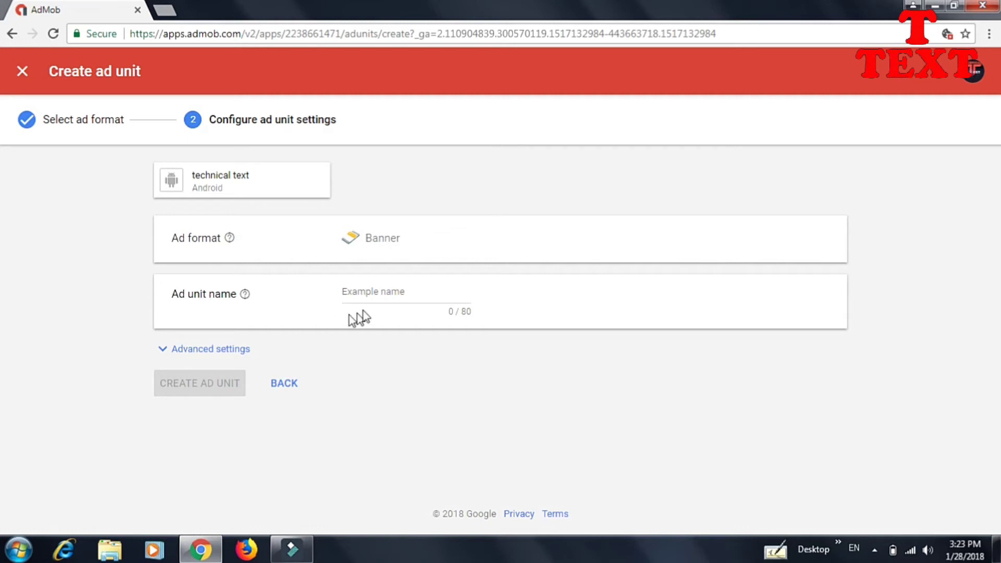
click(381, 292)
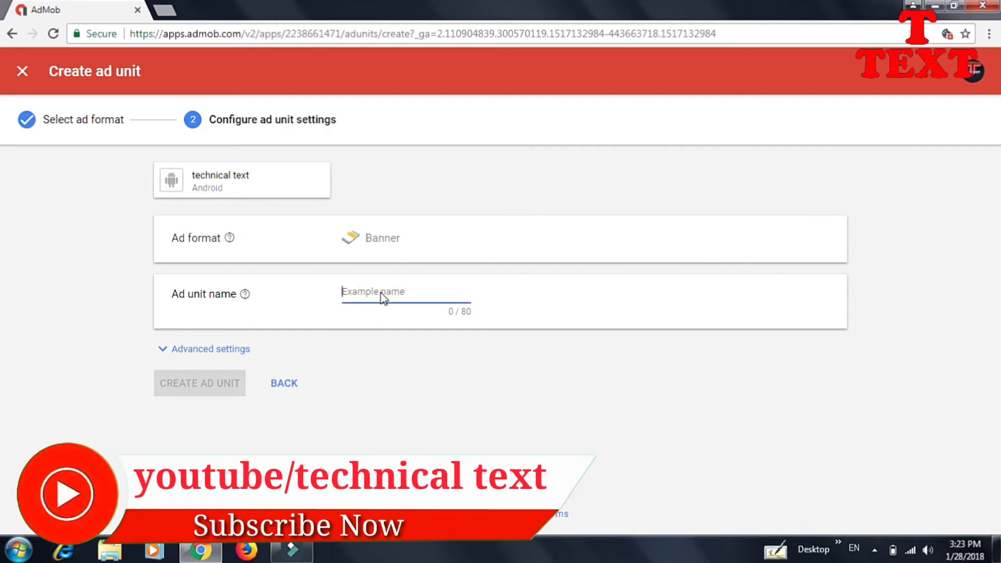
text(my )
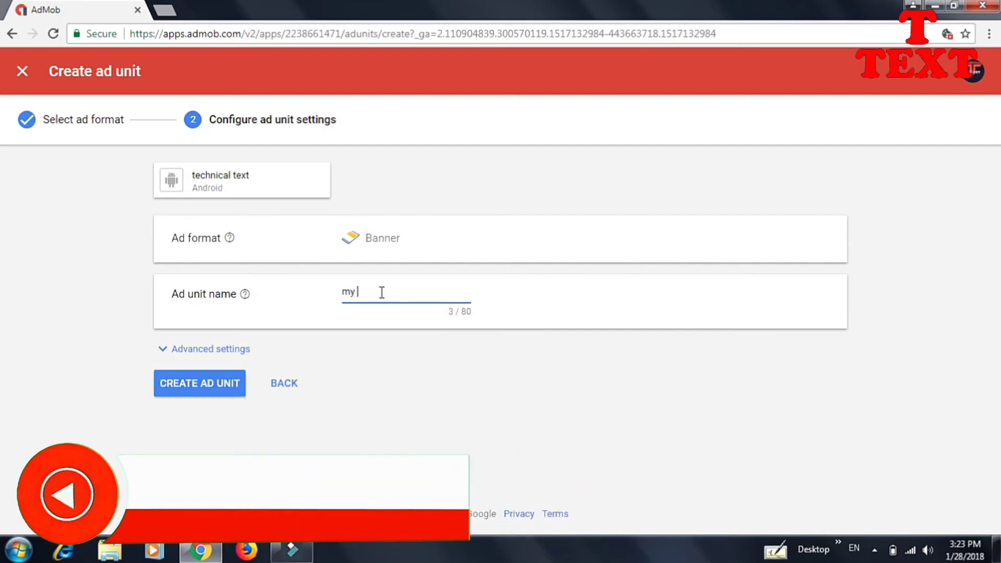
text(banner)
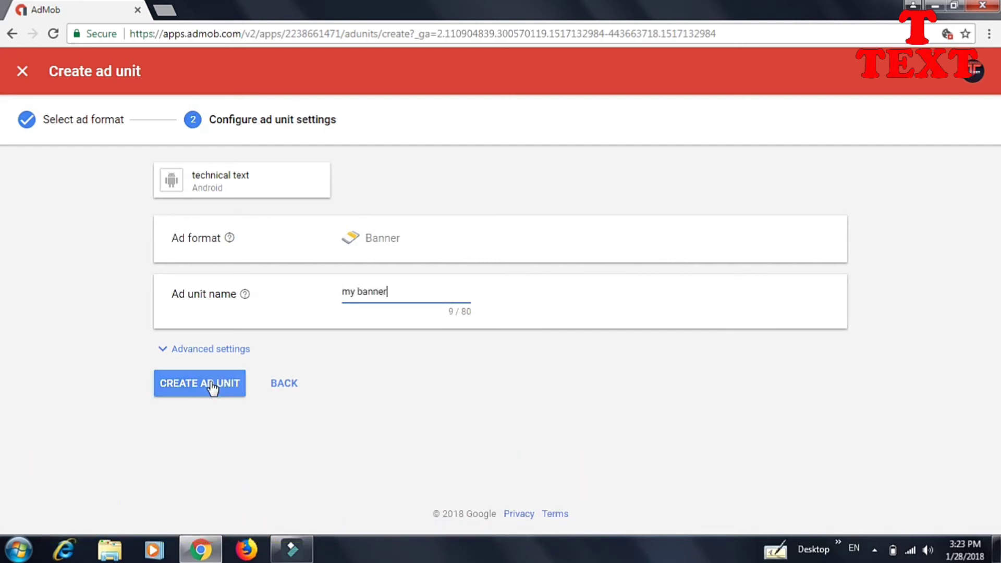
click(209, 383)
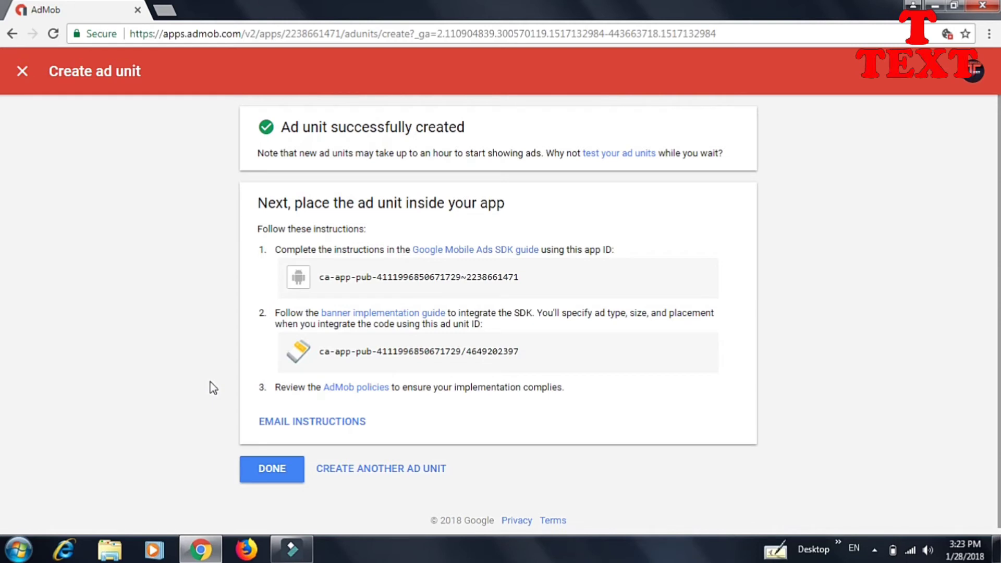
click(283, 472)
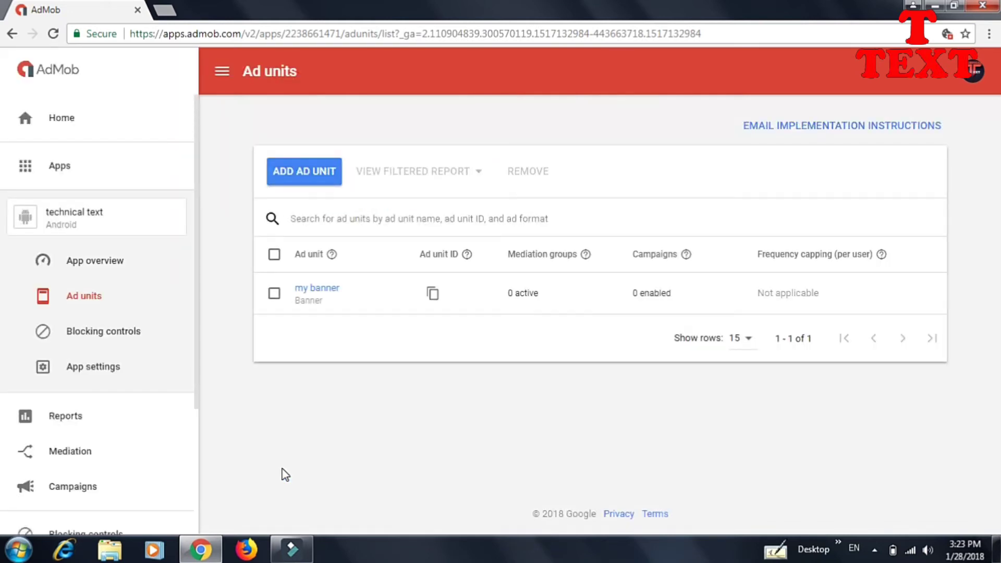
Add an Interstitial ad unit named "my interstitial" to the technical text app and return to the ad units list
click(304, 178)
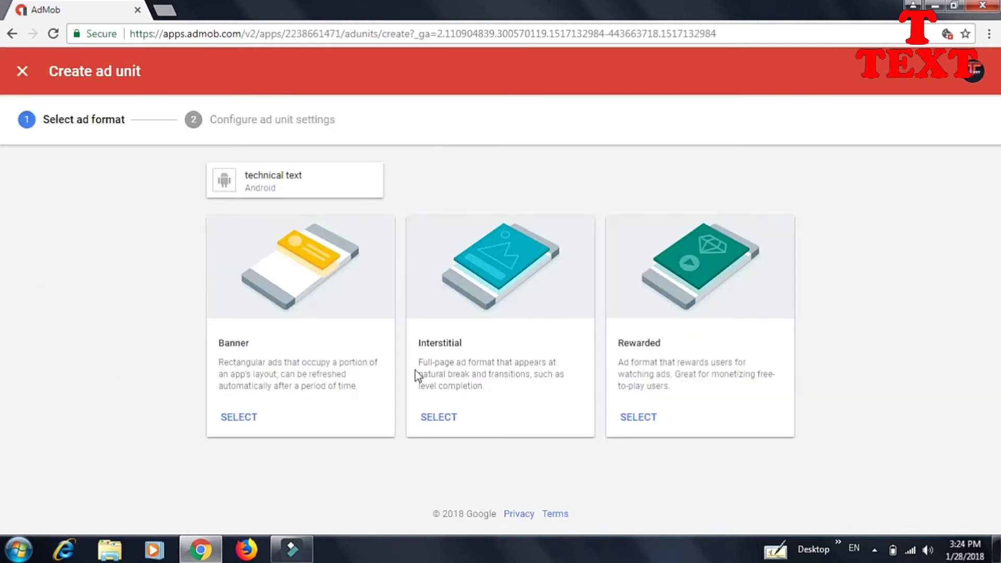
click(440, 425)
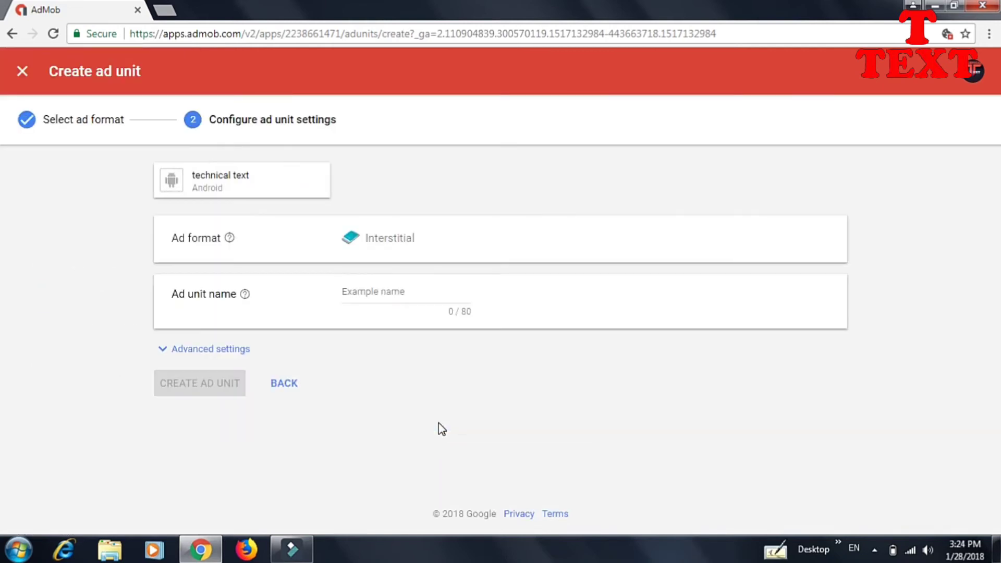
click(383, 291)
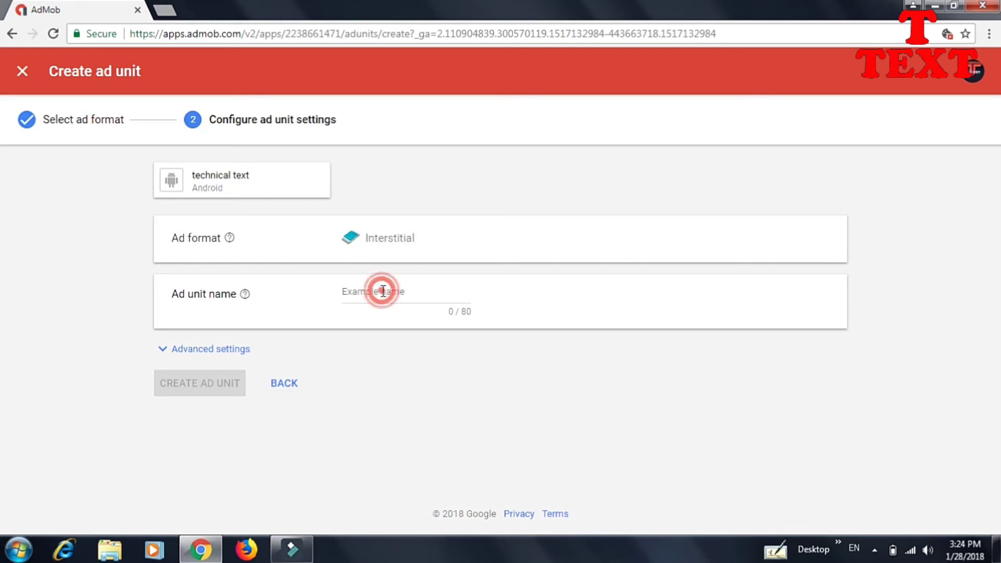
text(my)
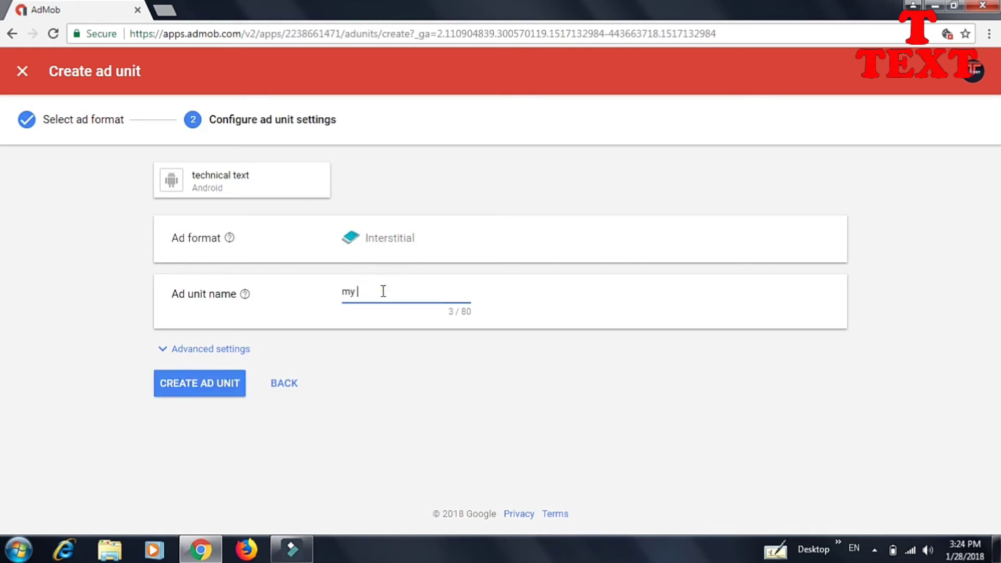
text( interstitial)
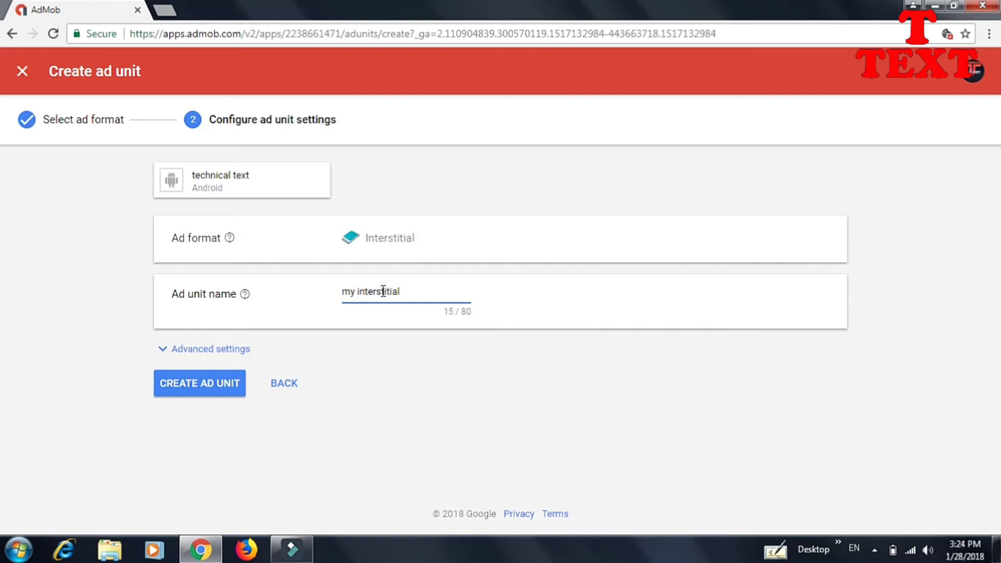
click(206, 389)
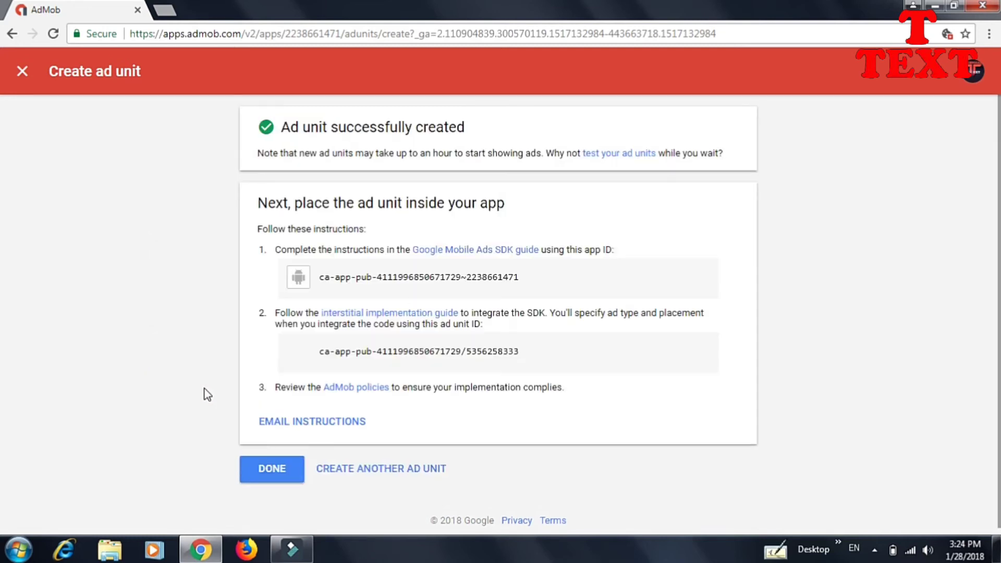
click(282, 479)
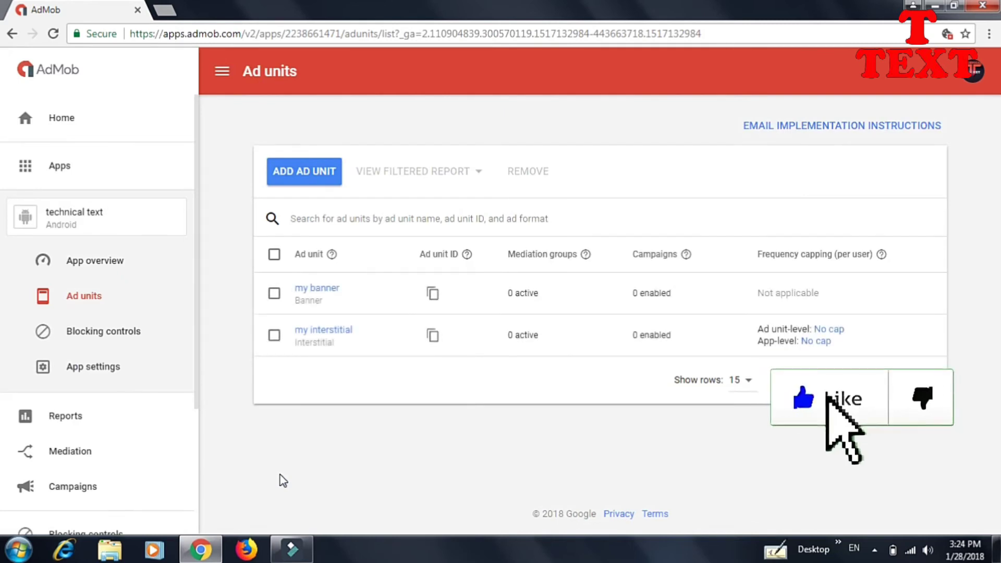
Add a Rewarded ad unit named "my rewarded" with the default reward settings and return to the ad units list
click(308, 173)
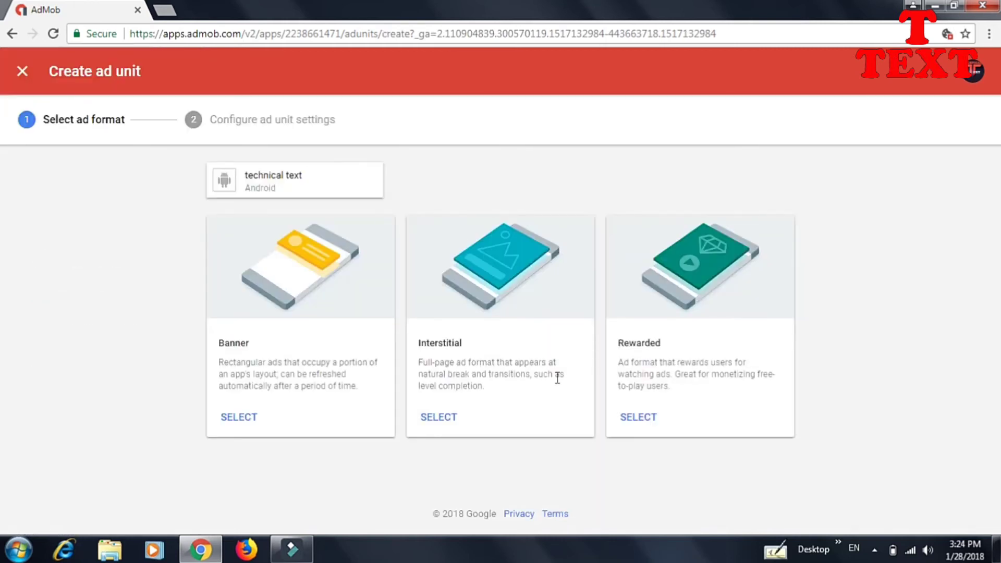
click(639, 418)
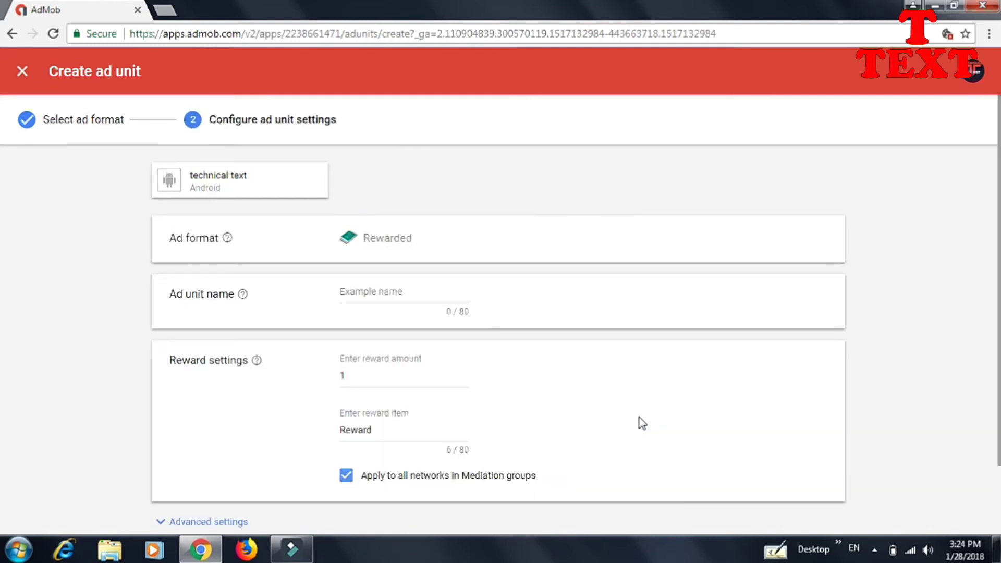
click(392, 292)
text(my rewa)
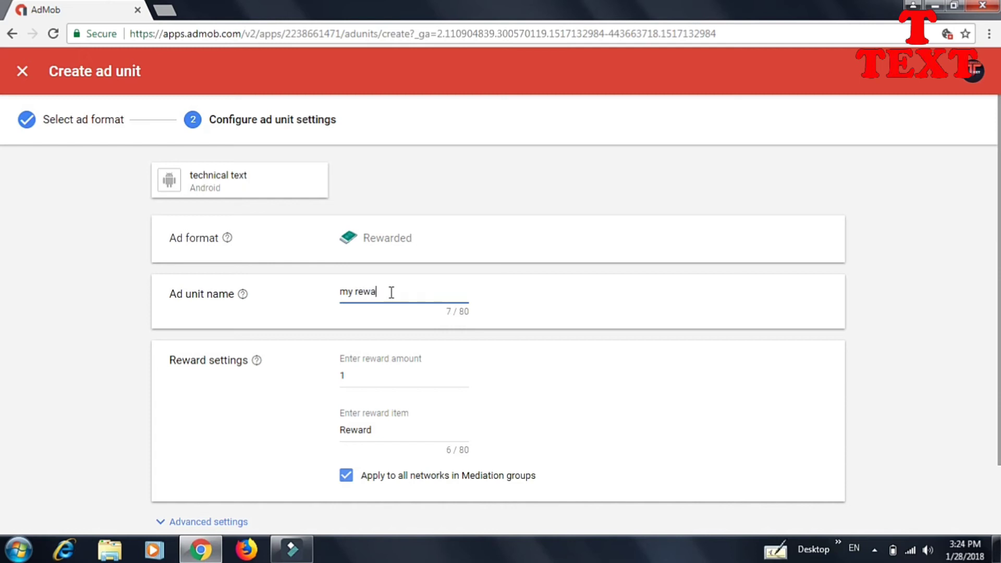
text(rded)
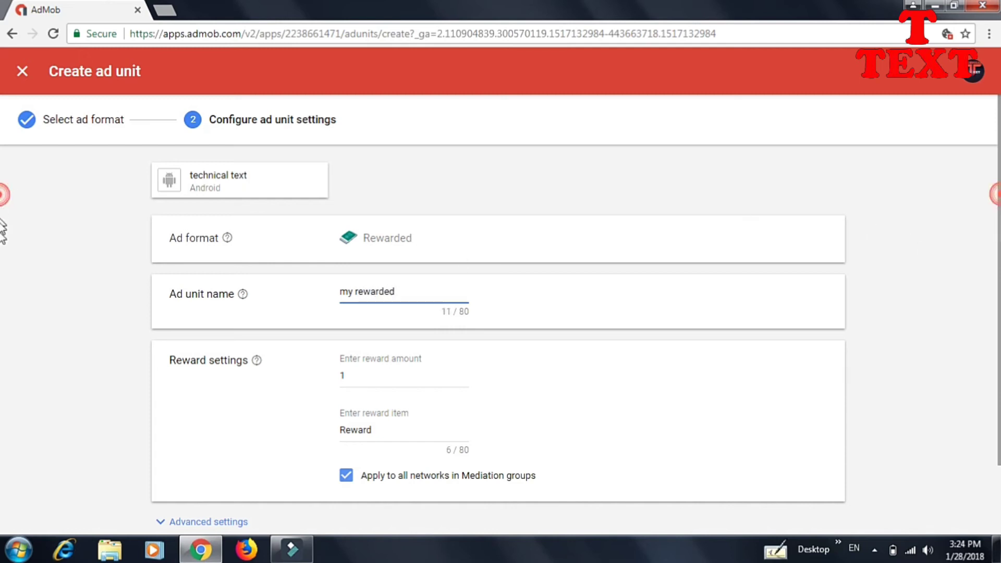
scroll(3, 240, down, 3)
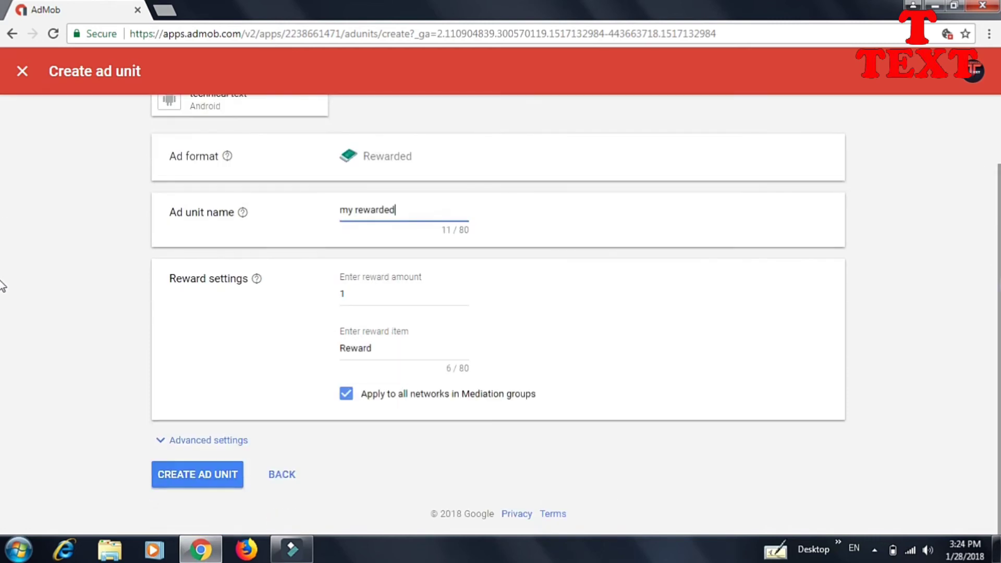
click(203, 474)
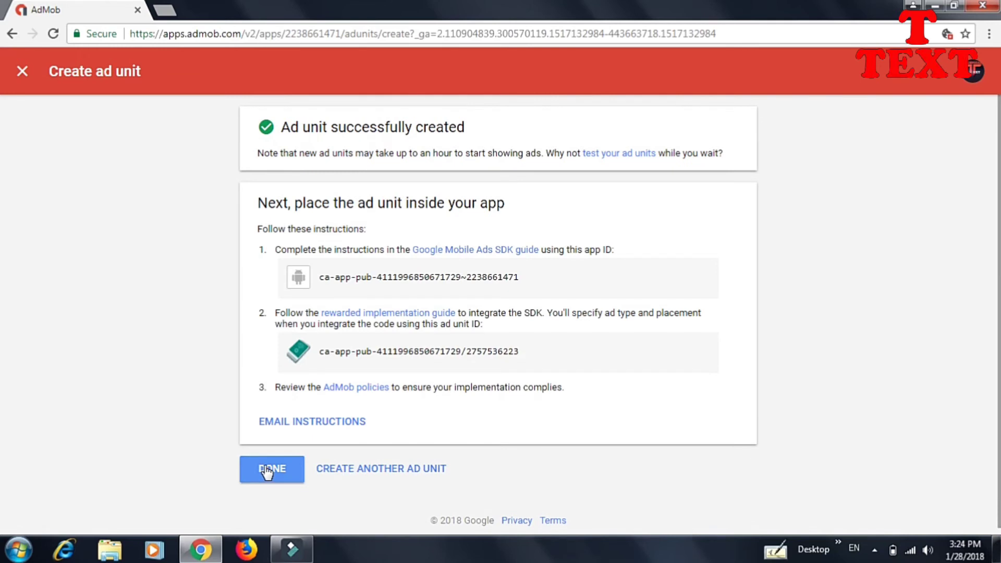
click(267, 471)
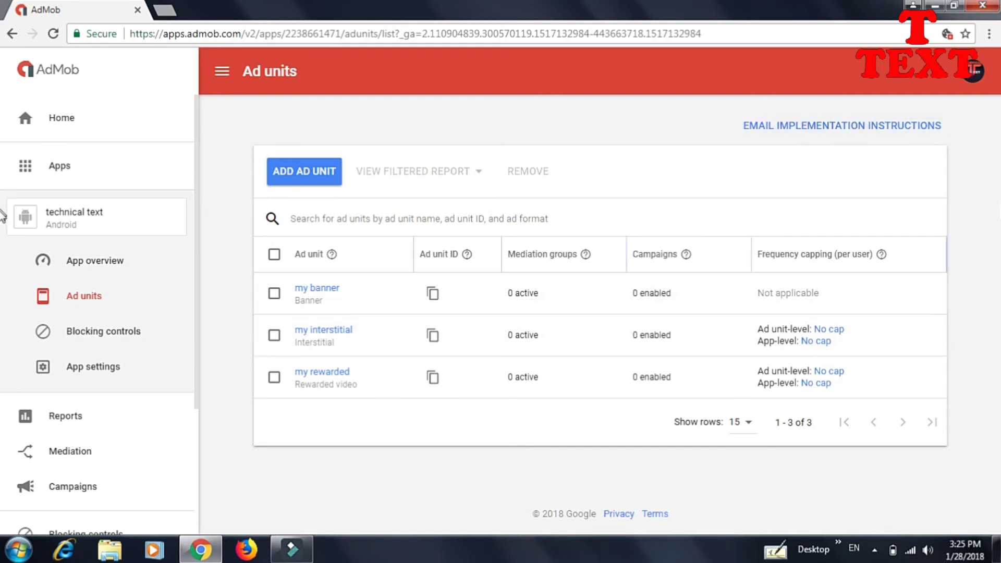
drag(2, 214, 991, 219)
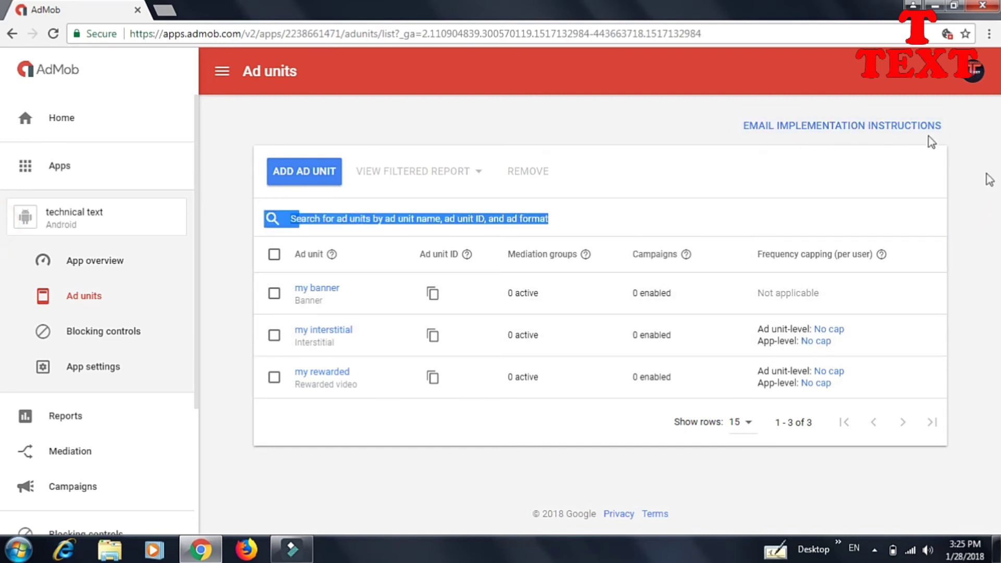
click(213, 155)
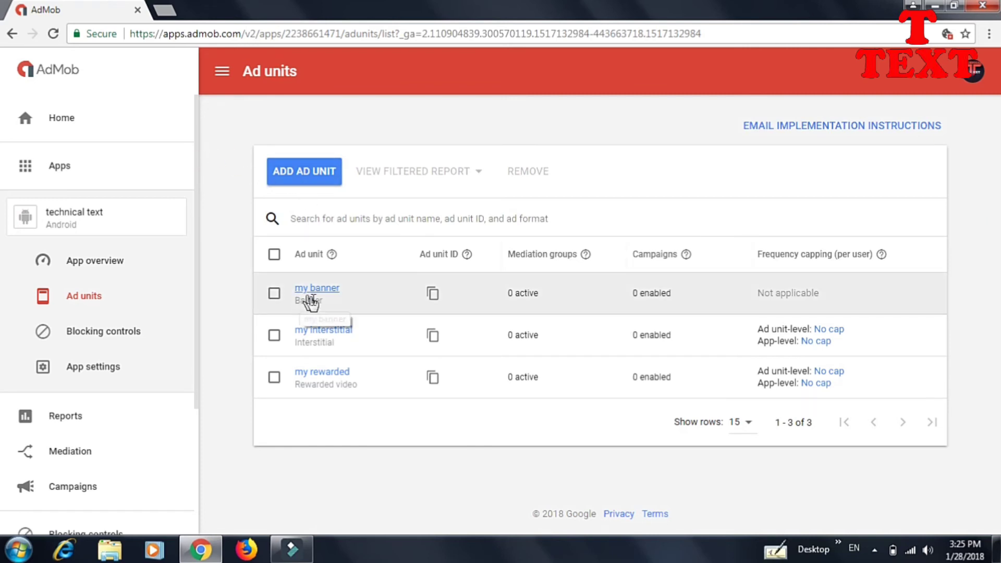
Review the estimated earnings, network, app and ad unit performance on the AdMob Home dashboard
click(67, 119)
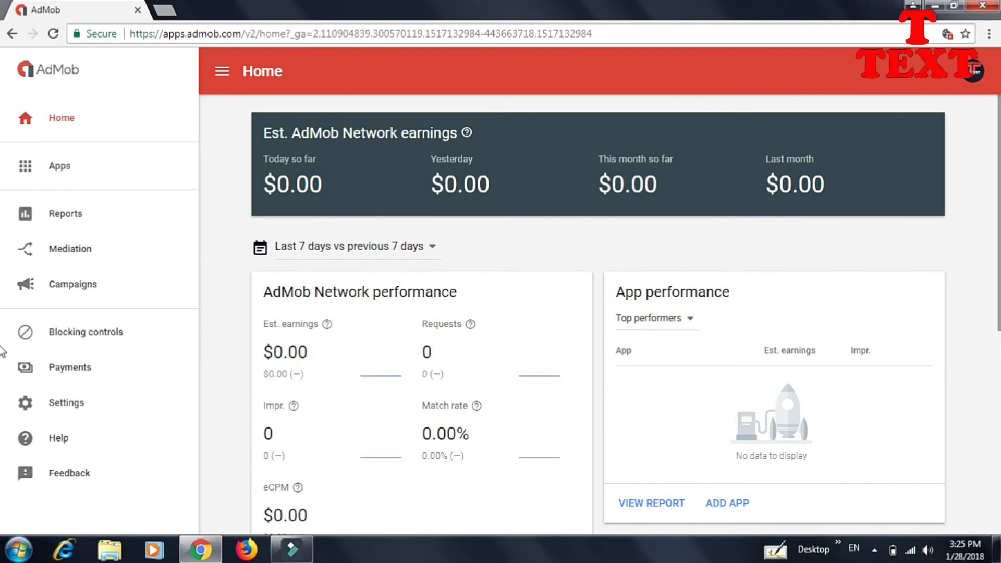
scroll(3, 266, down, 1)
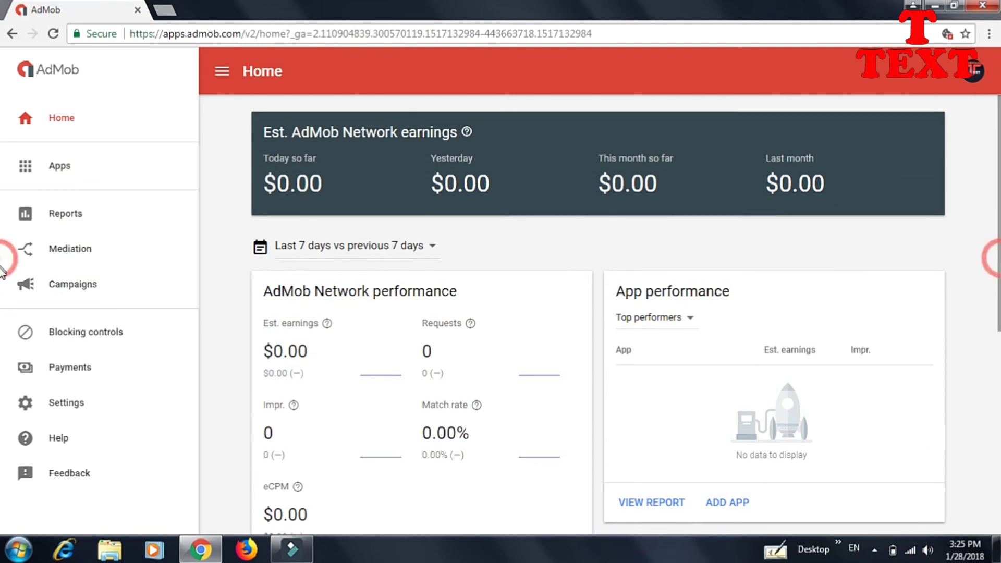
scroll(3, 299, down, 3)
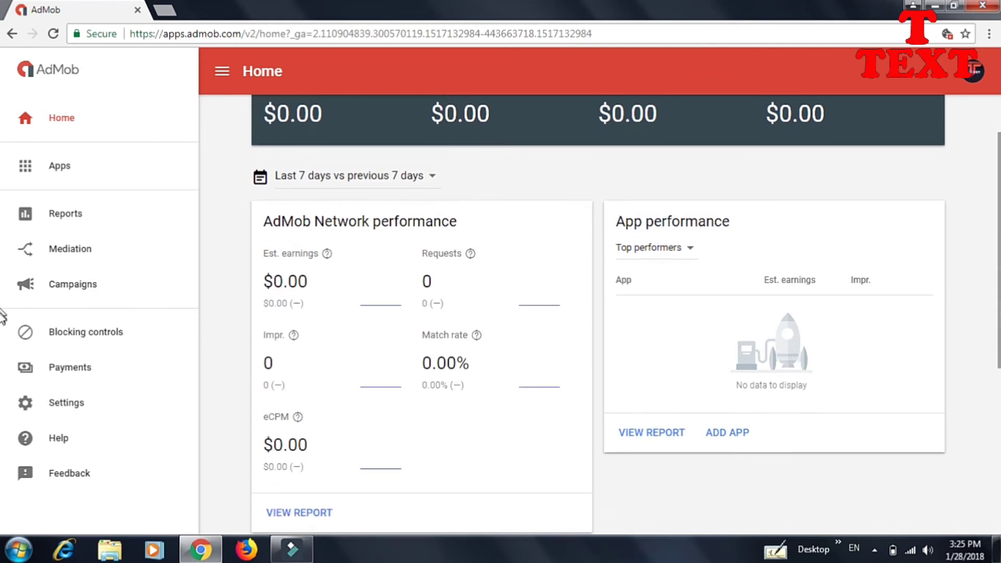
scroll(3, 365, down, 4)
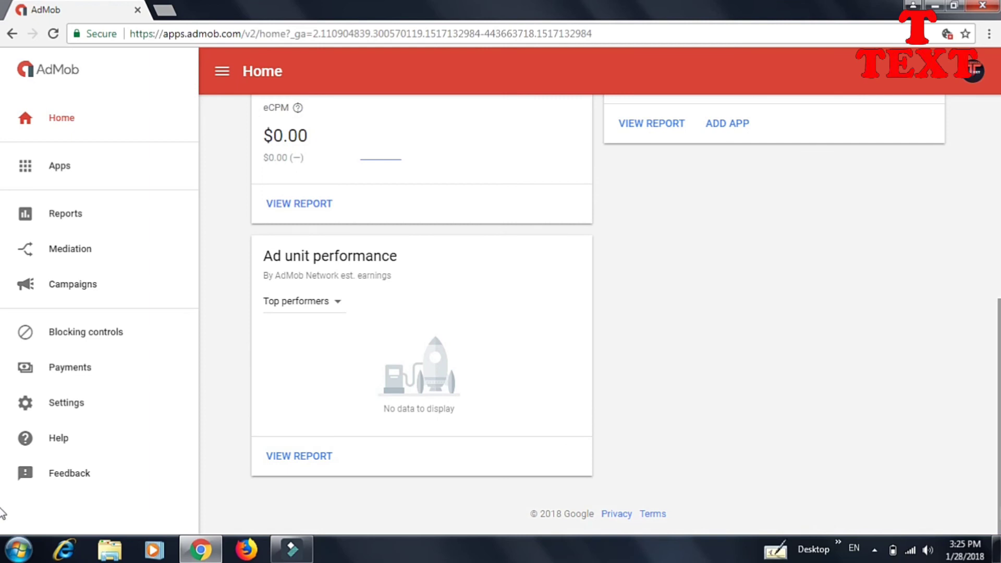
scroll(2, 448, up, 4)
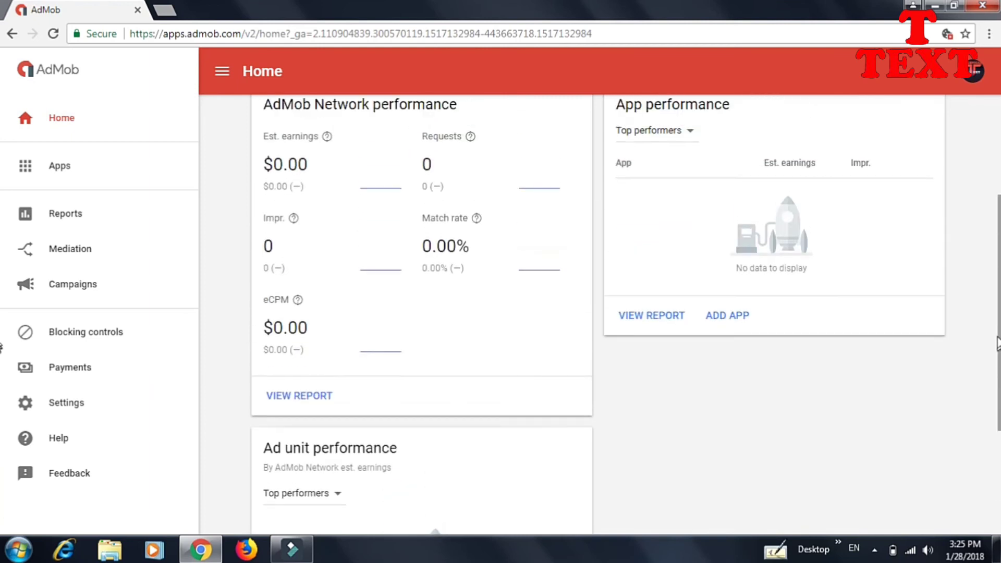
scroll(1, 347, up, 4)
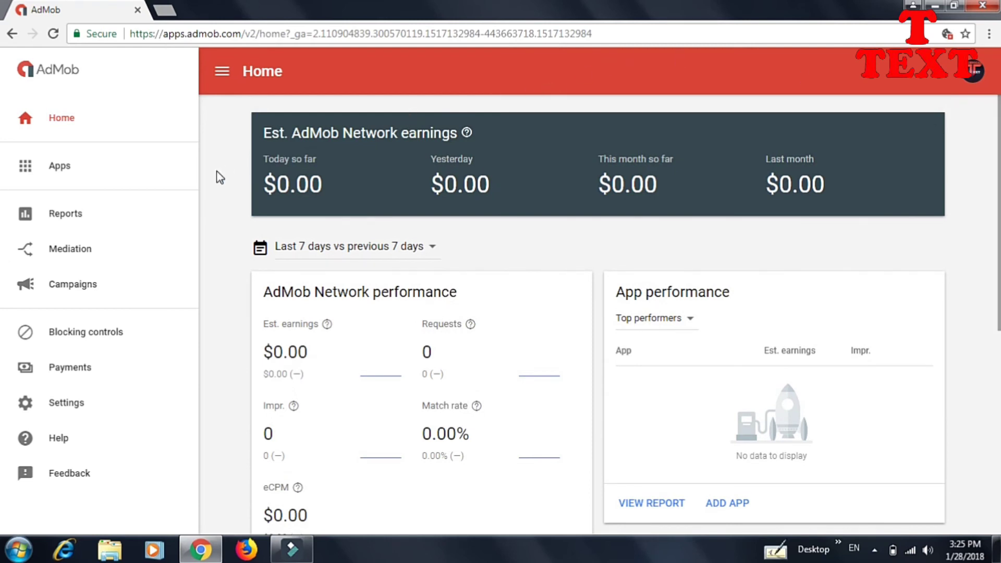
View the Payments page and go back to the Home dashboard before minimizing the browser window
click(65, 372)
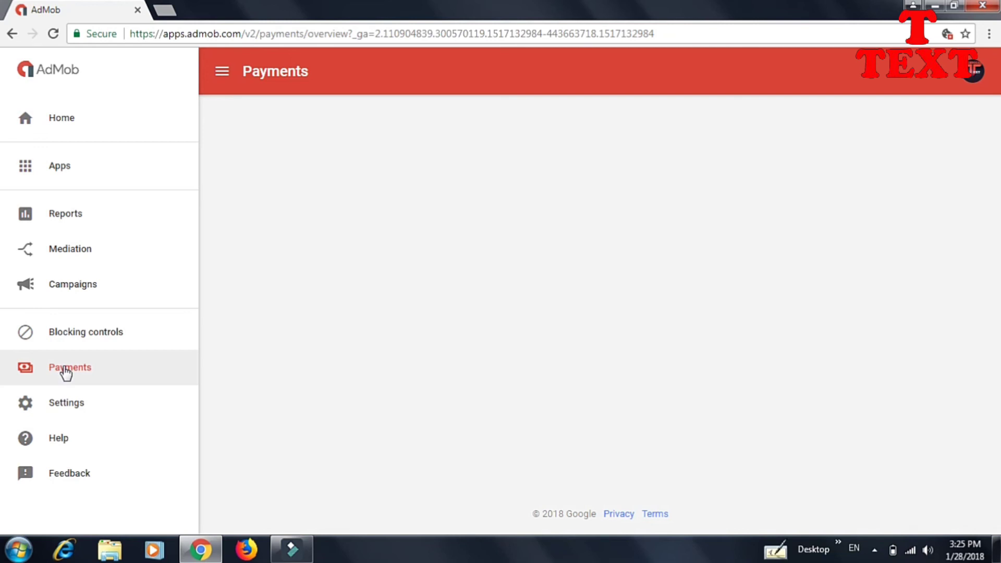
click(66, 120)
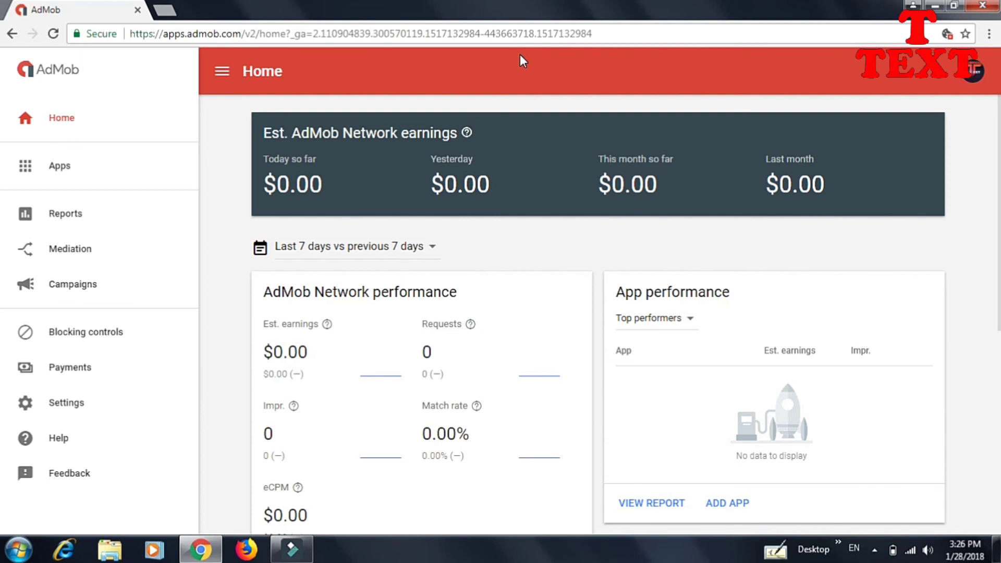
click(935, 6)
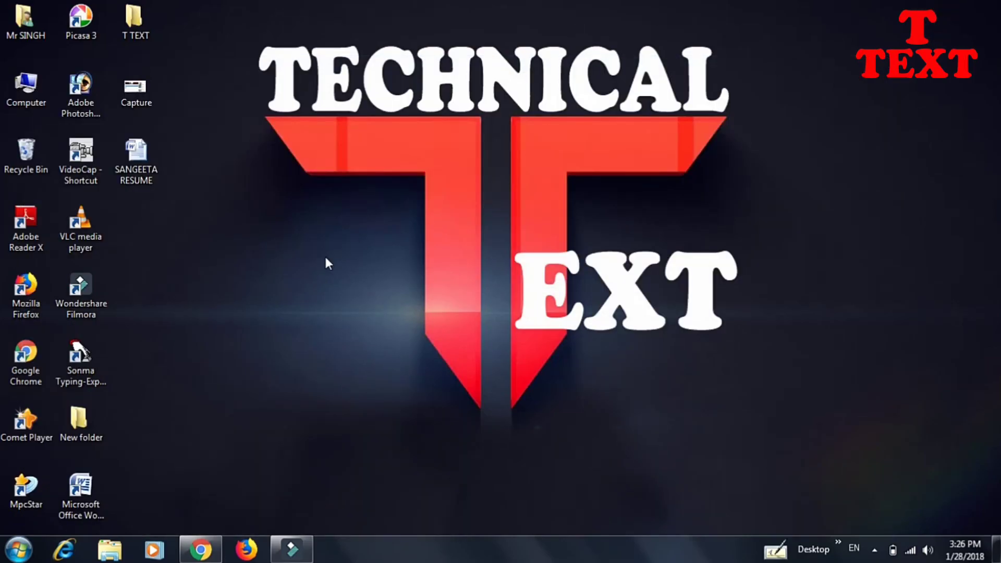